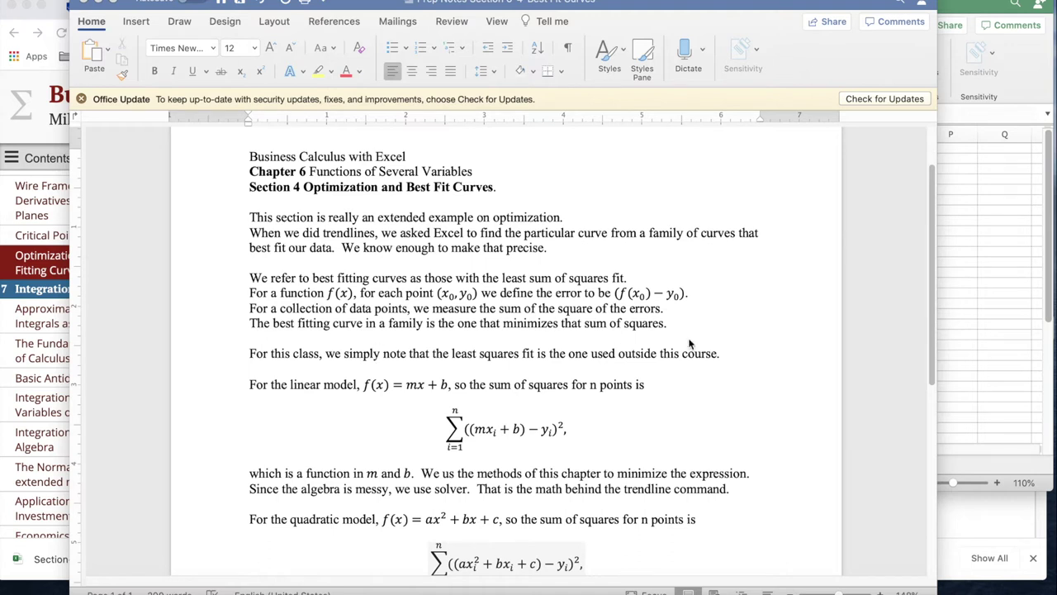
Highlight the least squares fit remark and the squared-error expression of the linear model in the section notes.
left_click(719, 353)
left_click_drag(722, 353, 505, 355)
left_click(669, 391)
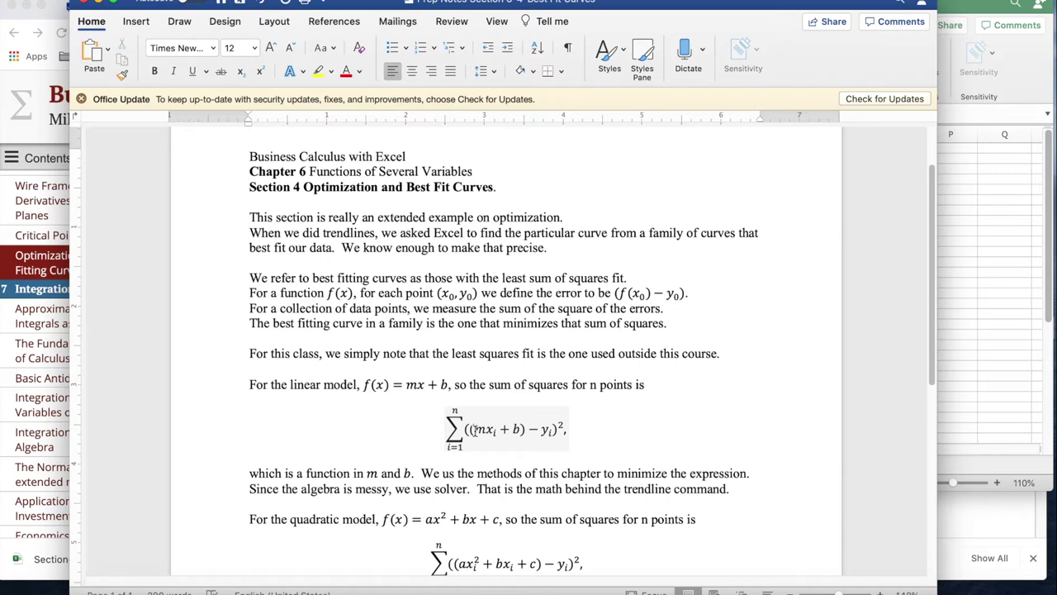
left_click_drag(475, 428, 564, 427)
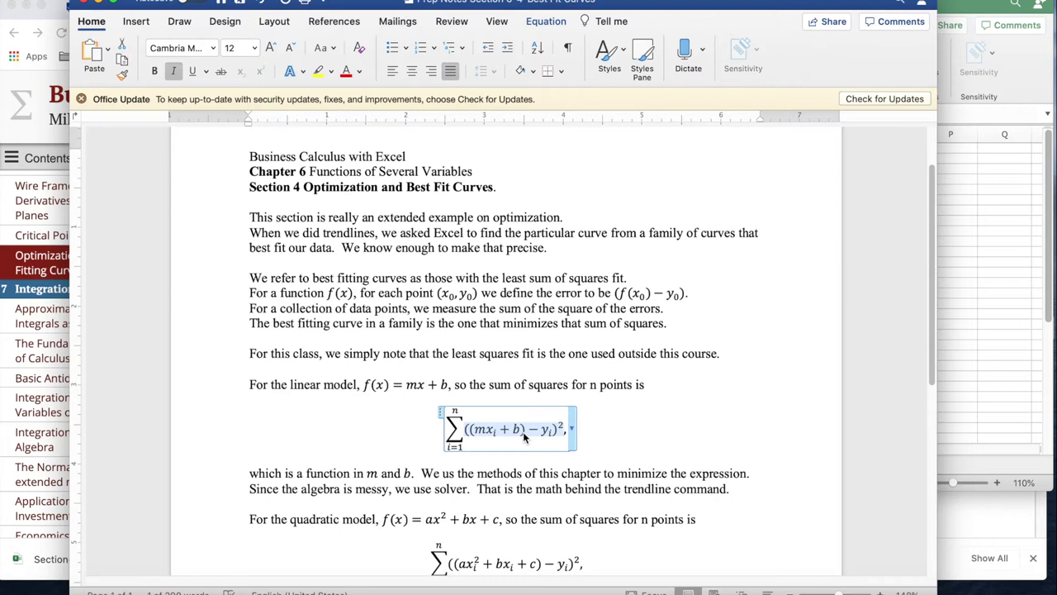
Switch to the online textbook in Chrome and expand Example 6.4.3 to read the calculus solution for the best-fit line.
left_click(16, 328)
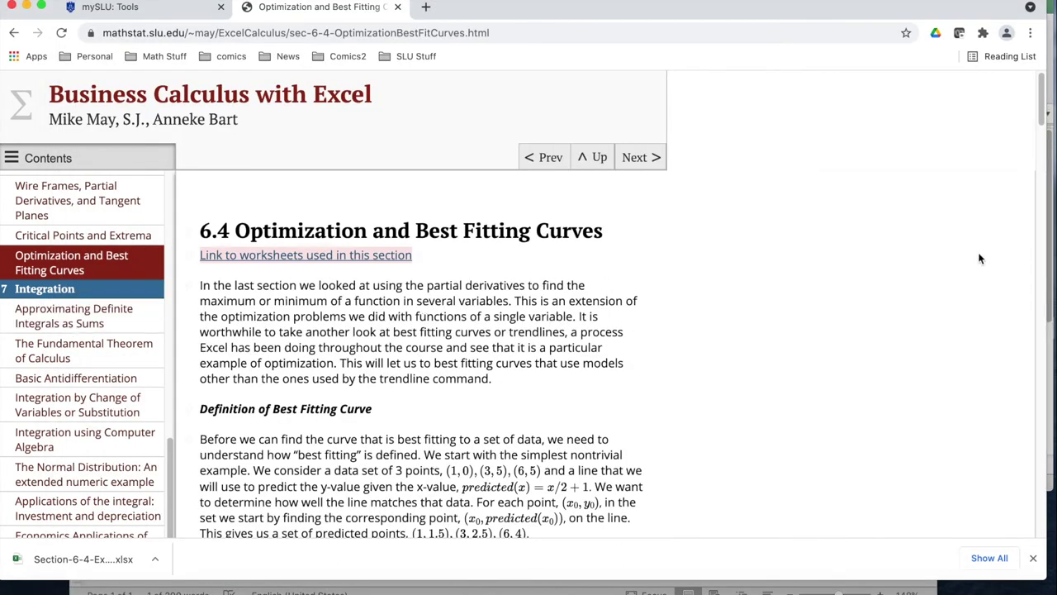
scroll(1033, 157, "down", 5)
scroll(1030, 154, "down", 10)
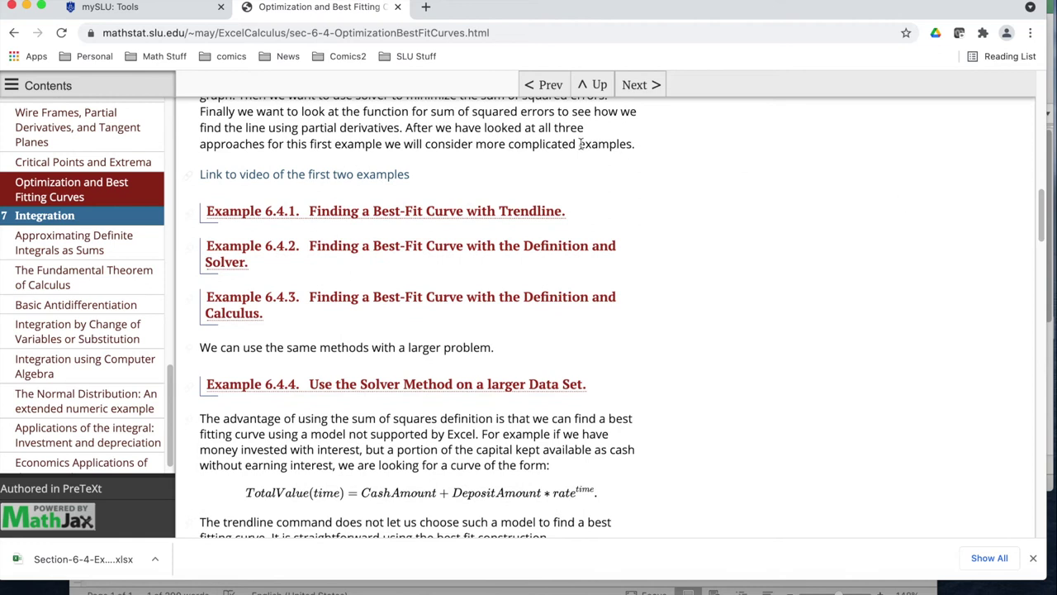
left_click(499, 300)
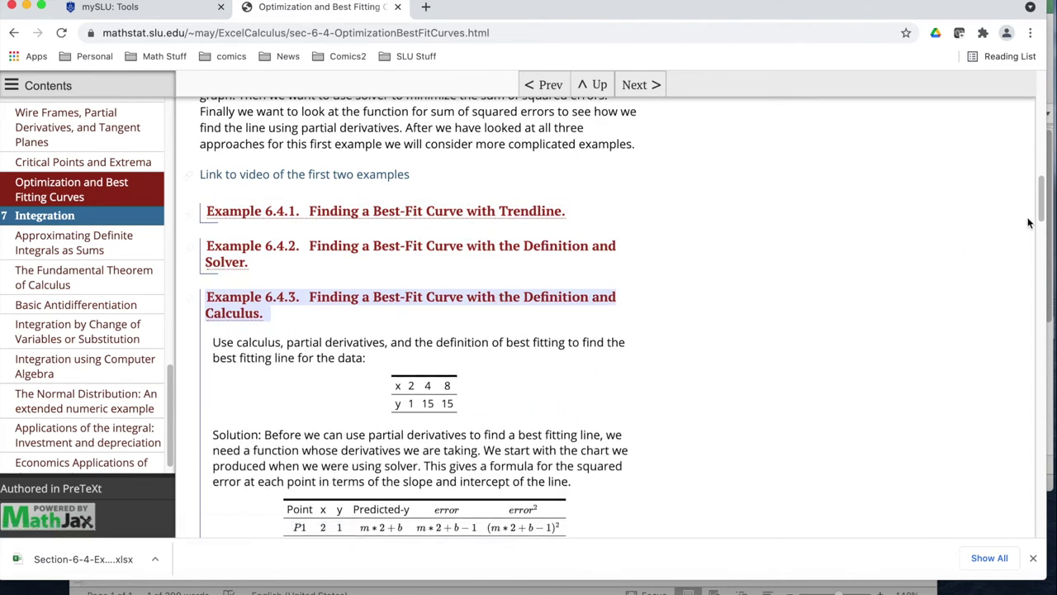
left_click_drag(1037, 202, 1023, 233)
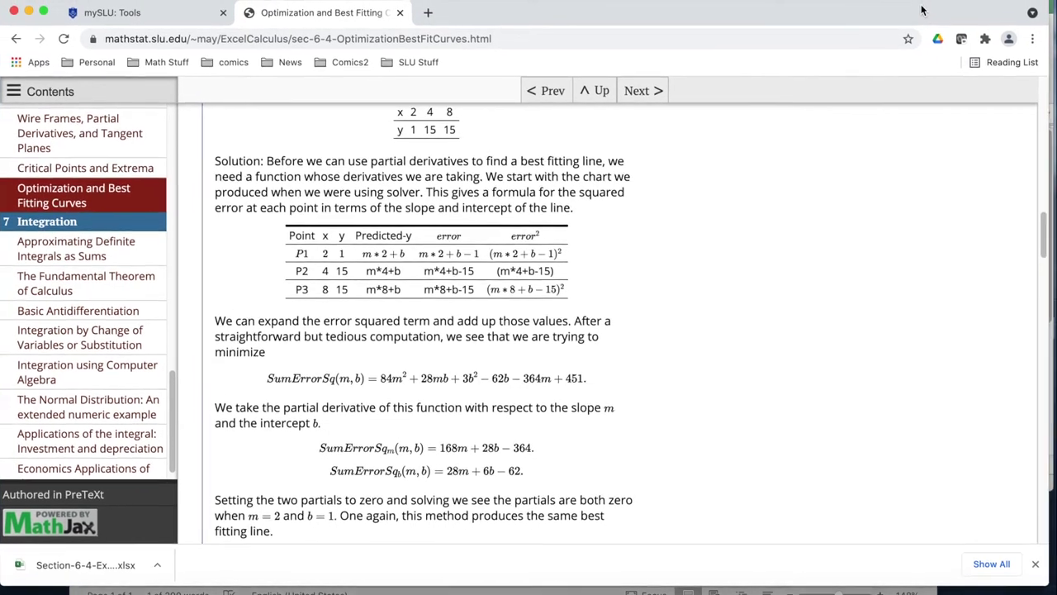
Return to the Word notes and review the quadratic and shifted exponential models, highlighting the latter's constant a and sum of squares expression.
key("super+Tab")
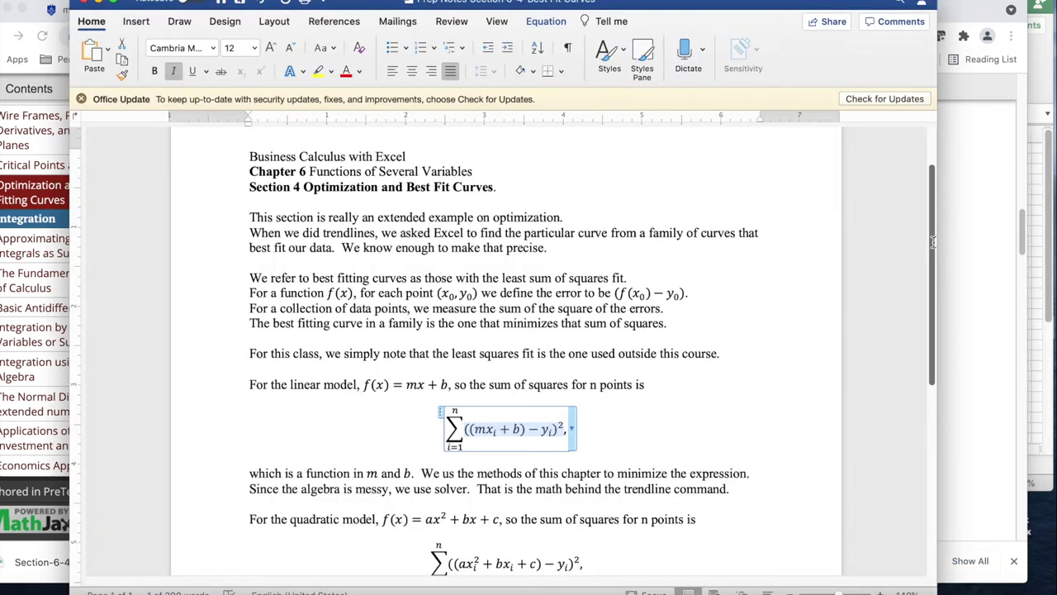
left_click_drag(935, 240, 931, 365)
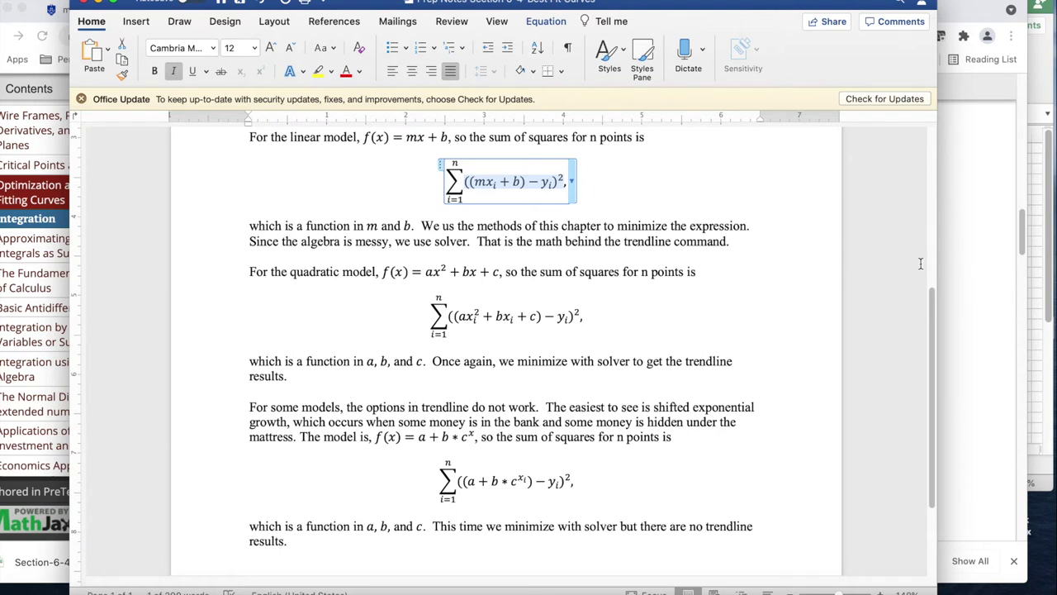
left_click_drag(934, 295, 930, 343)
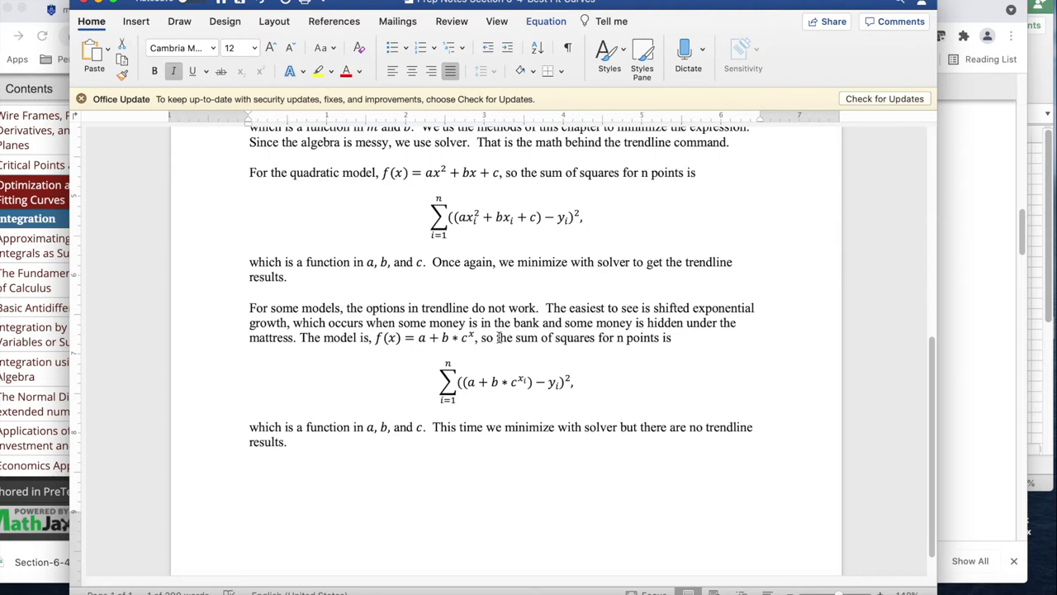
left_click(431, 337)
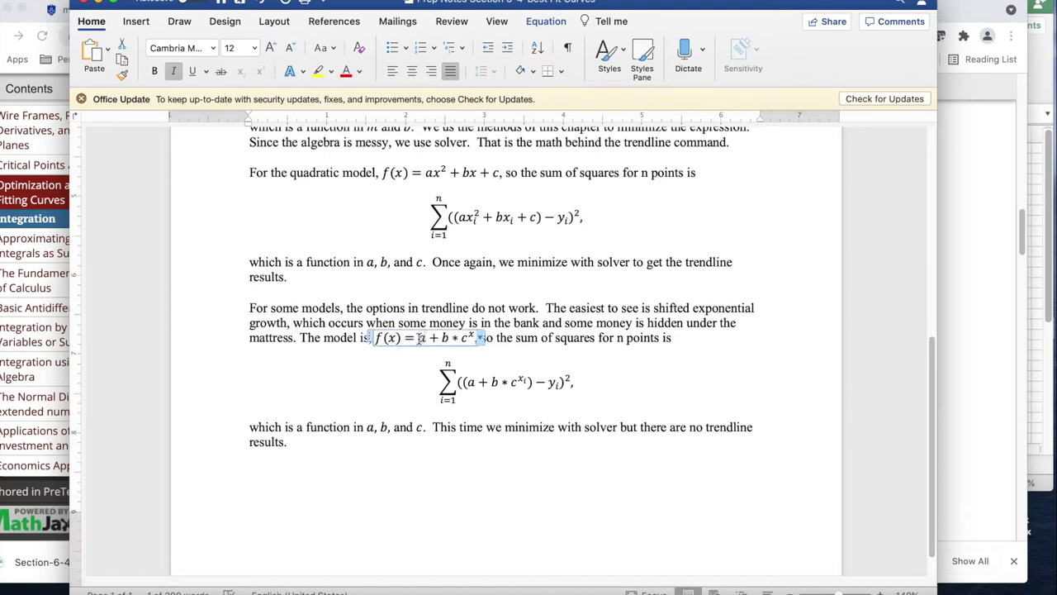
left_click(421, 339)
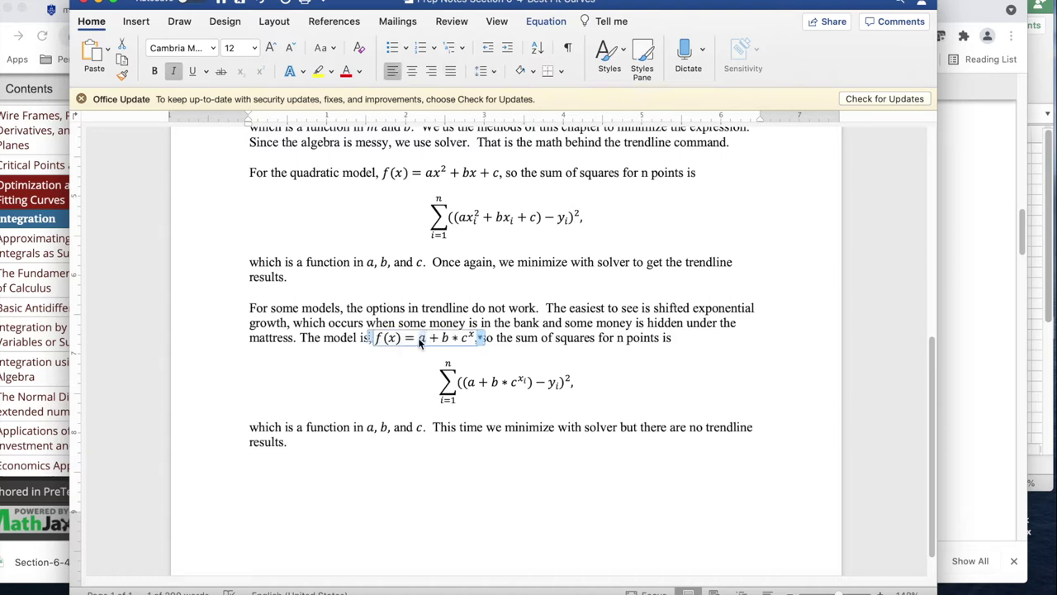
left_click(563, 384)
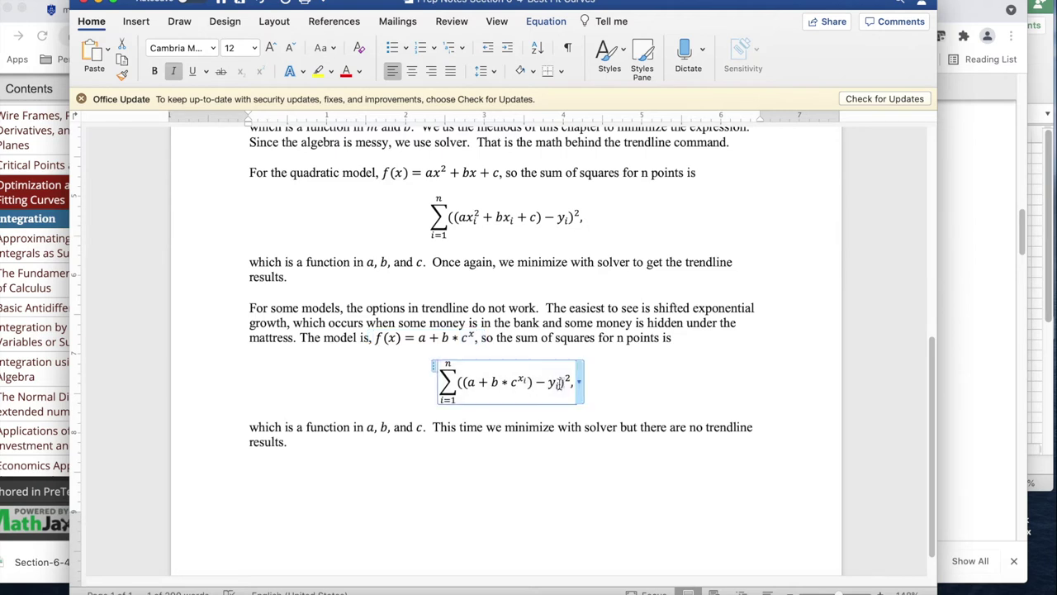
left_click(510, 382)
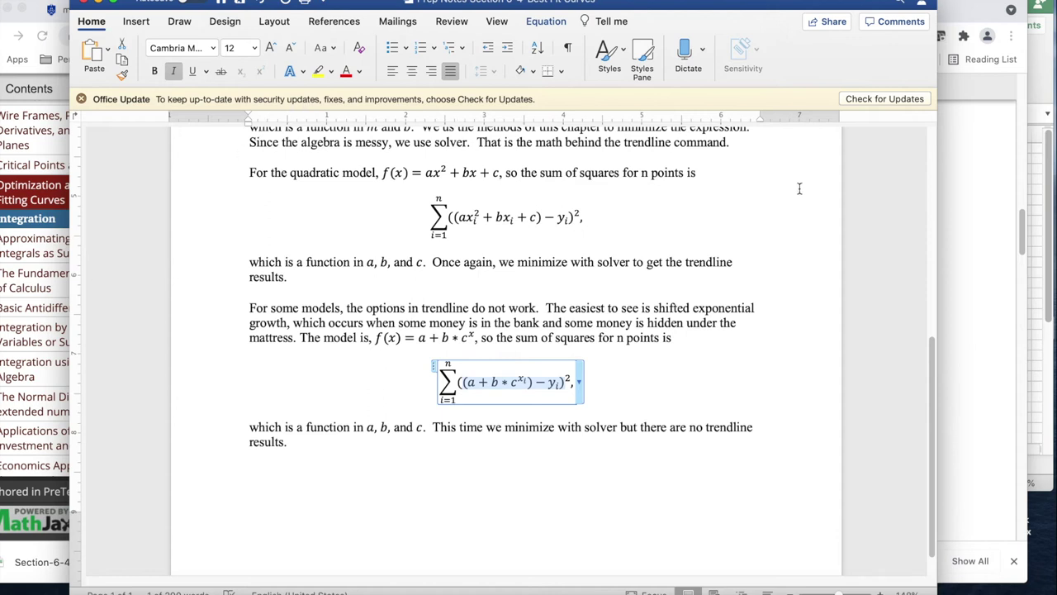
left_click_drag(931, 355, 919, 189)
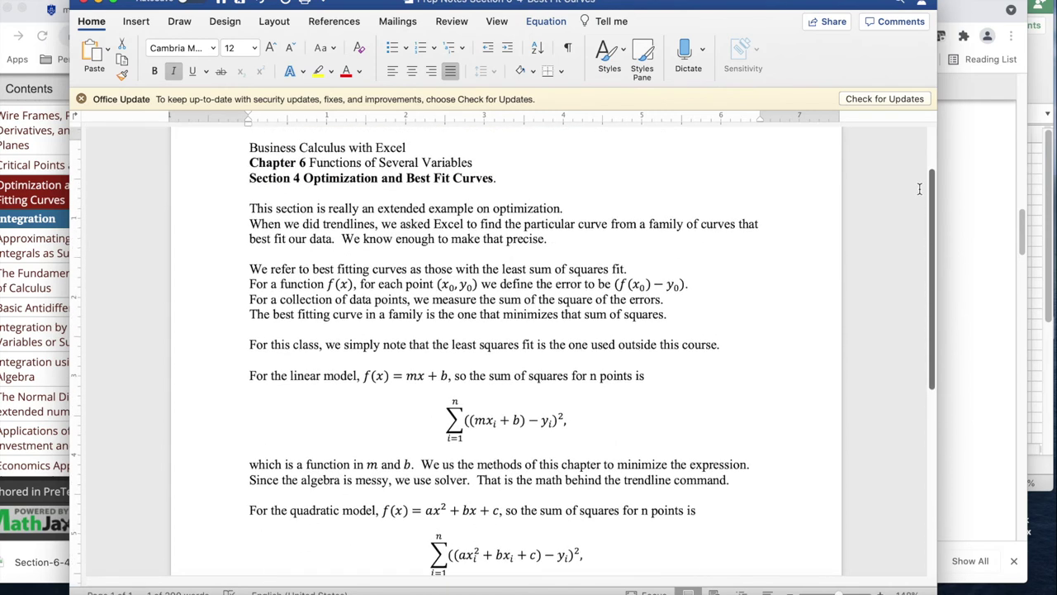
scroll(919, 189, "down", 3)
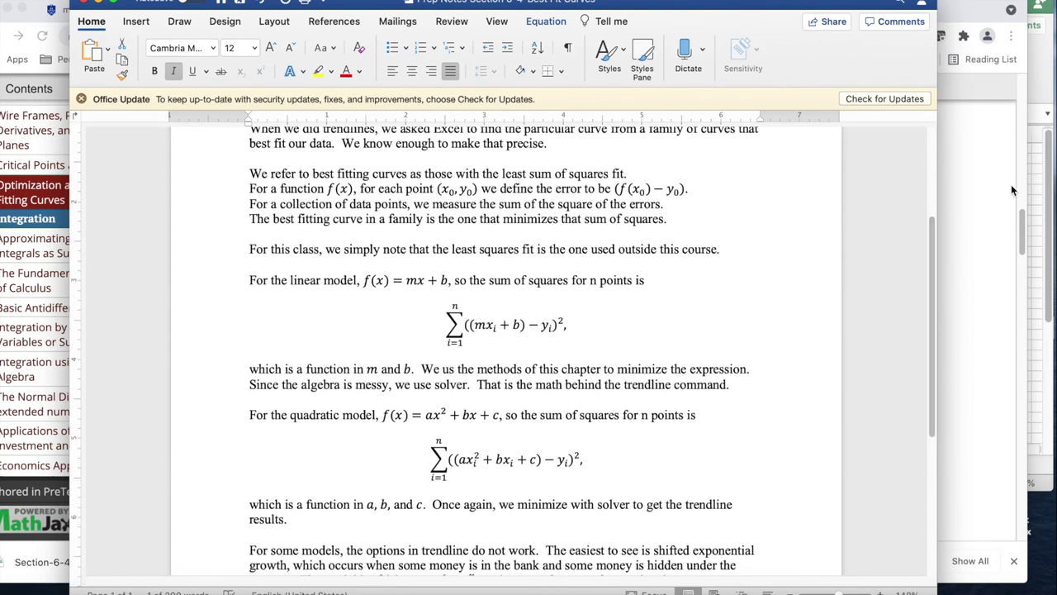
Switch to the Section-6-4-Examples workbook in Excel and view the trendline chart on the Example1 sheet.
left_click(1037, 176)
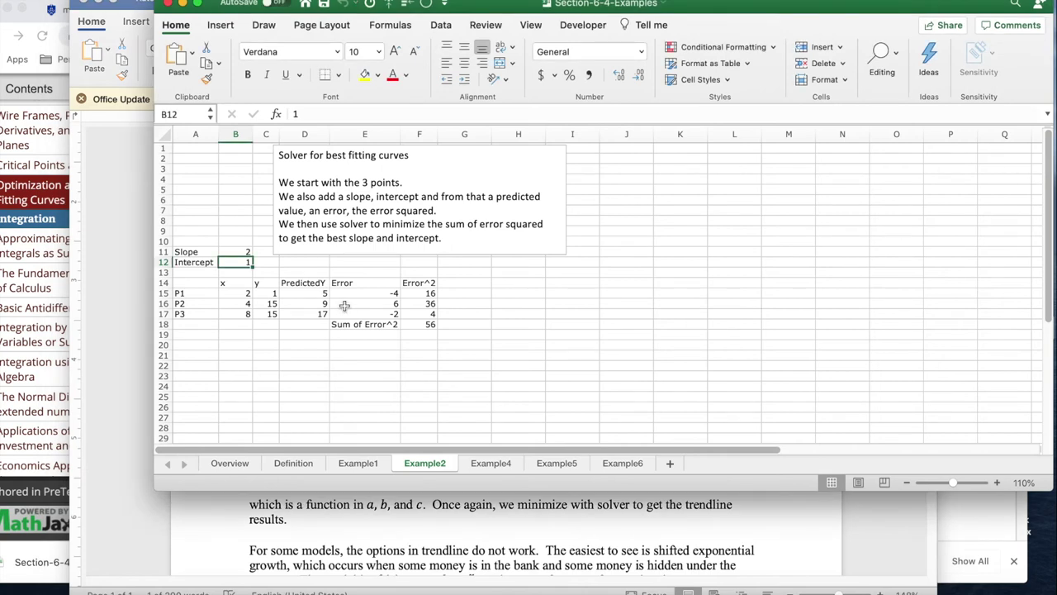
left_click(356, 462)
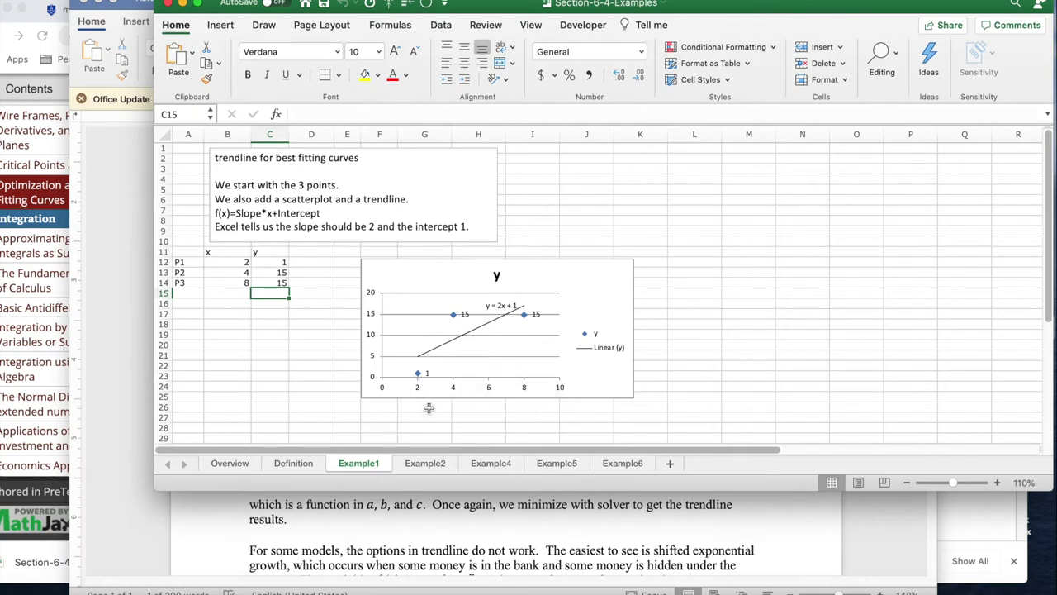
On the Example2 sheet, try a slope of 3 and an intercept of 2.
left_click(416, 465)
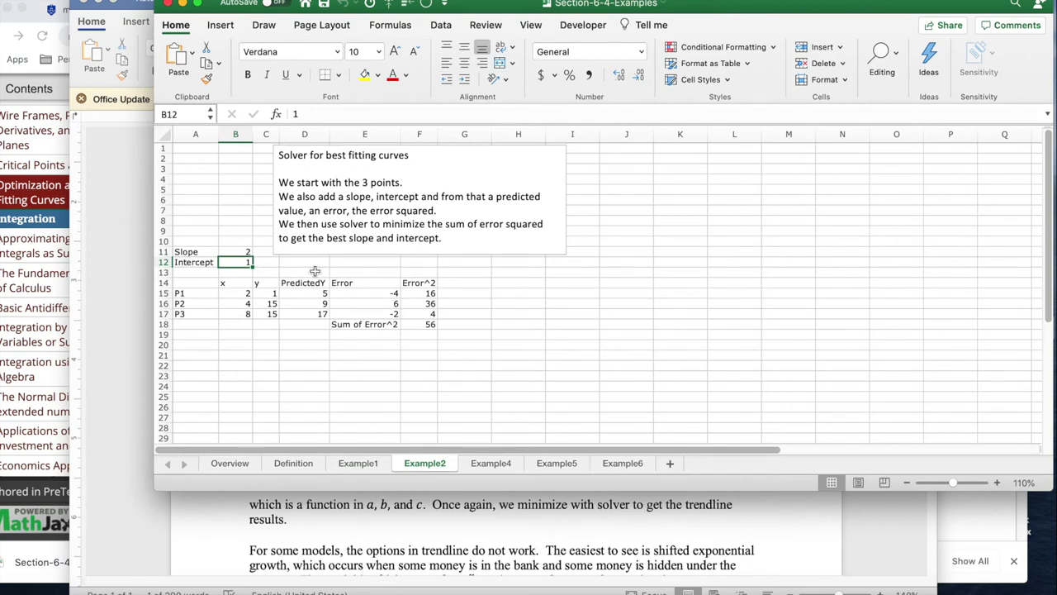
left_click(236, 253)
type("3")
key("Return")
type("2")
key("Return")
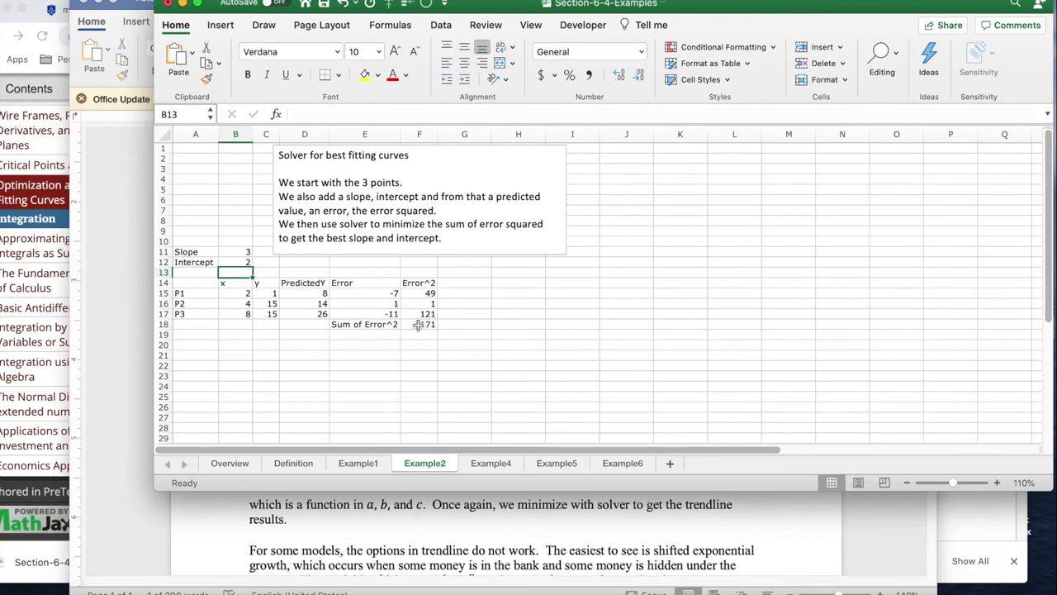
Set the slope back to 2 and the intercept back to 1 on the Example2 sheet.
left_click(243, 253)
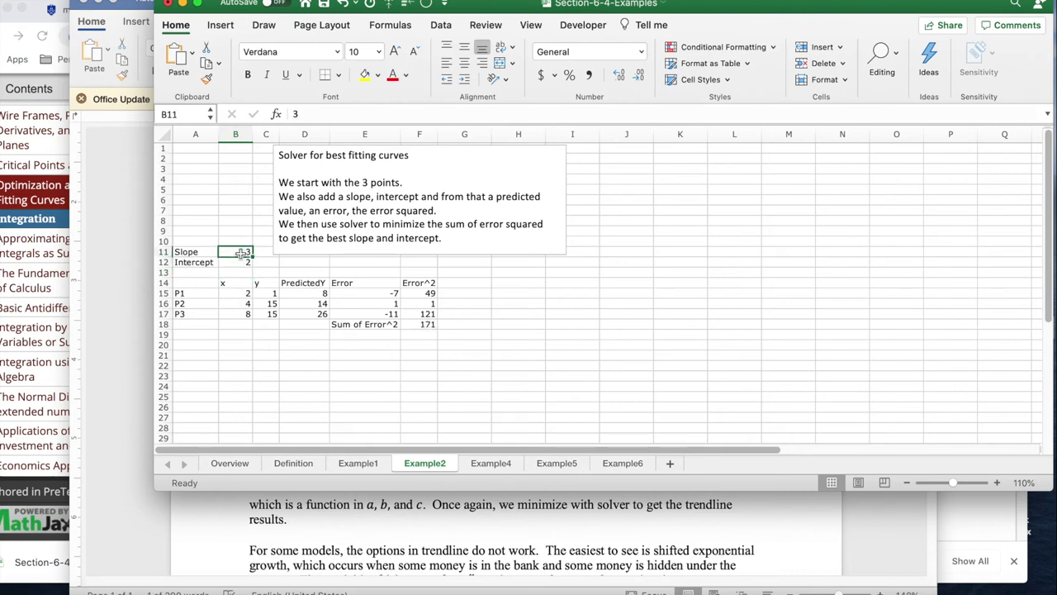
type("2")
key("Return")
type("1")
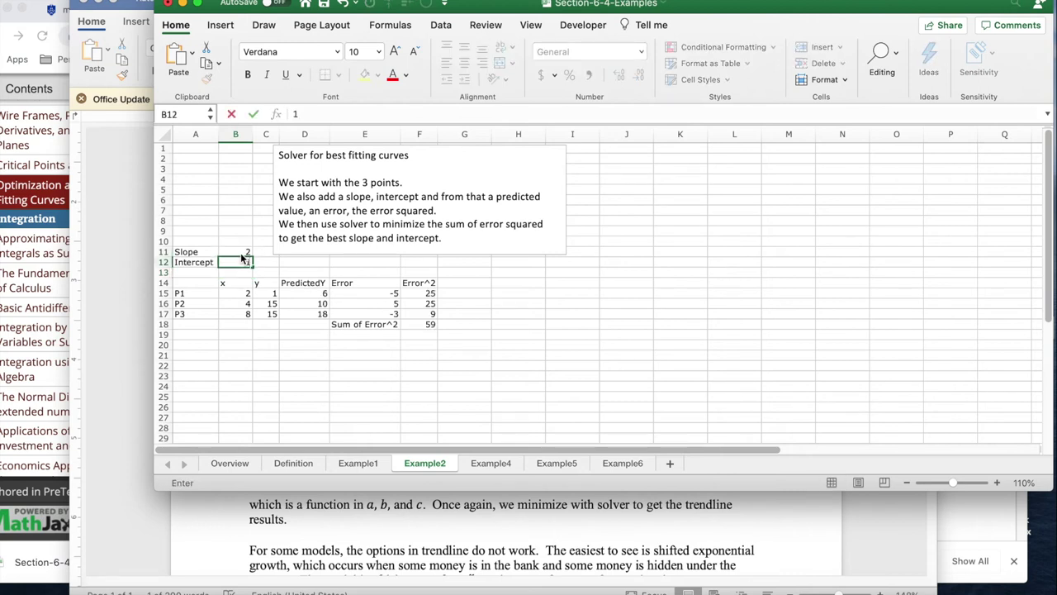
key("Return")
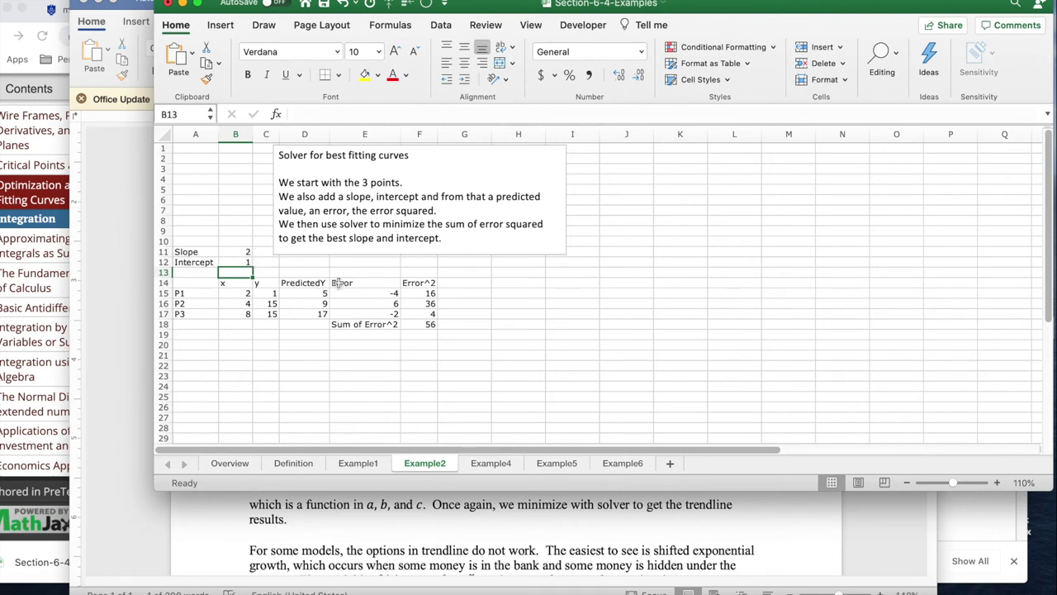
Inspect the Sum of Error^2 formula in F18, and view the state population fit on the Example4 sheet.
left_click(411, 328)
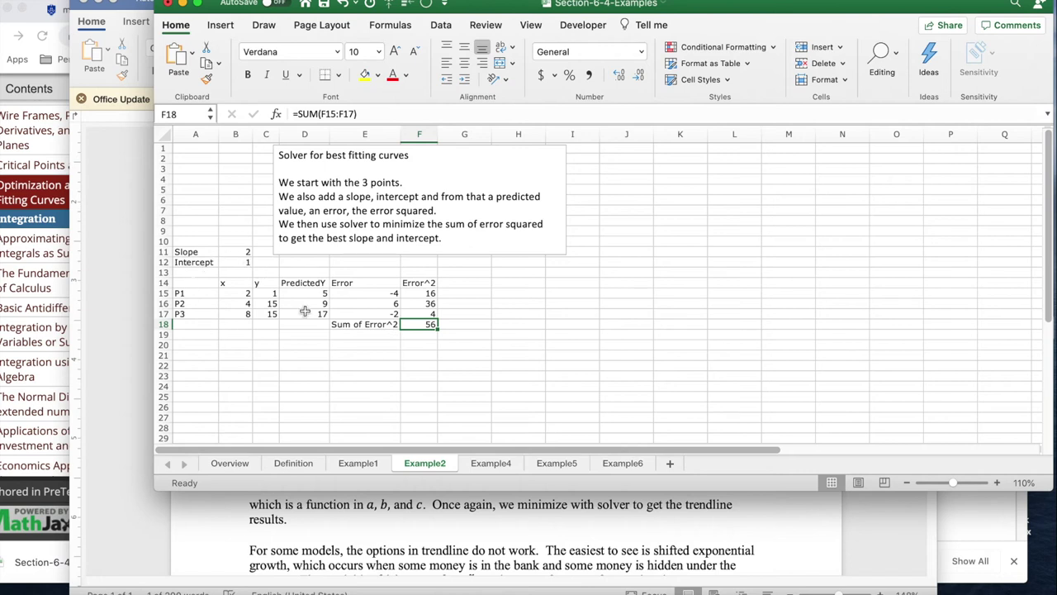
left_click(488, 463)
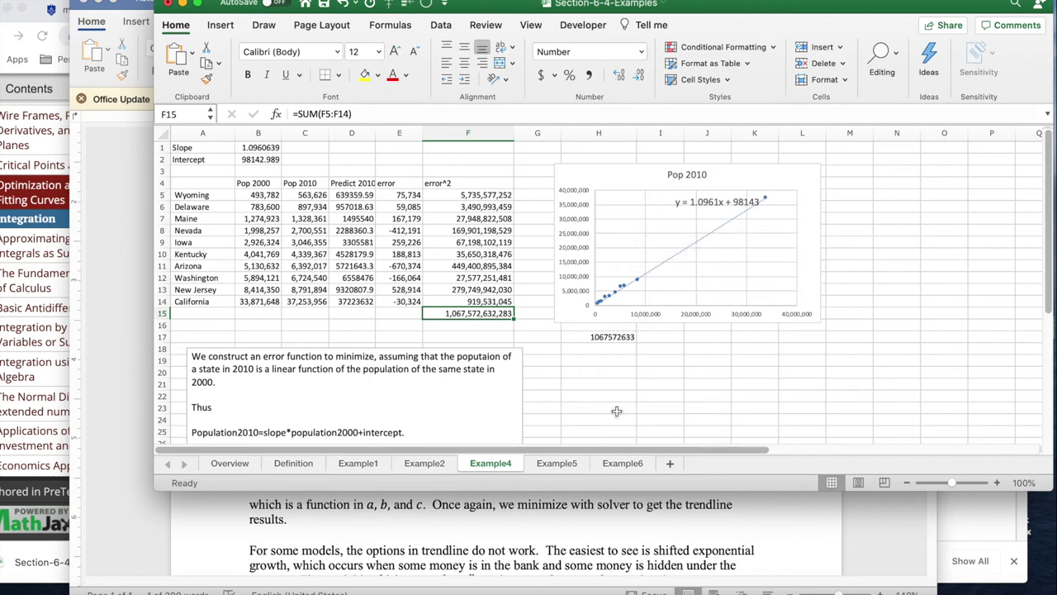
Open the Example5 sheet, read its shifted exponential notes, and widen column A to show the parameter labels.
left_click(567, 463)
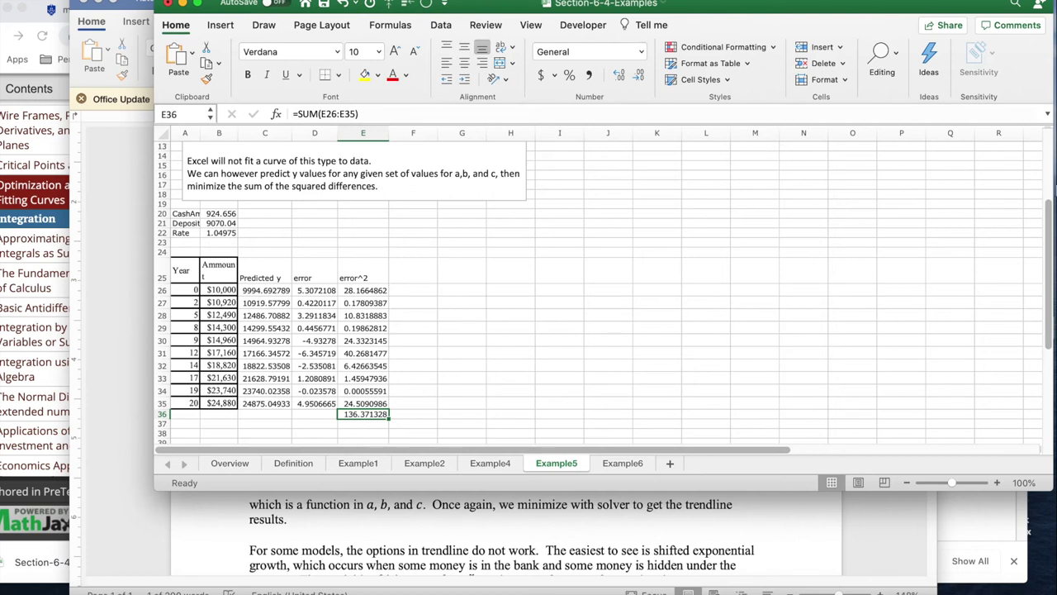
left_click_drag(1048, 216, 1047, 141)
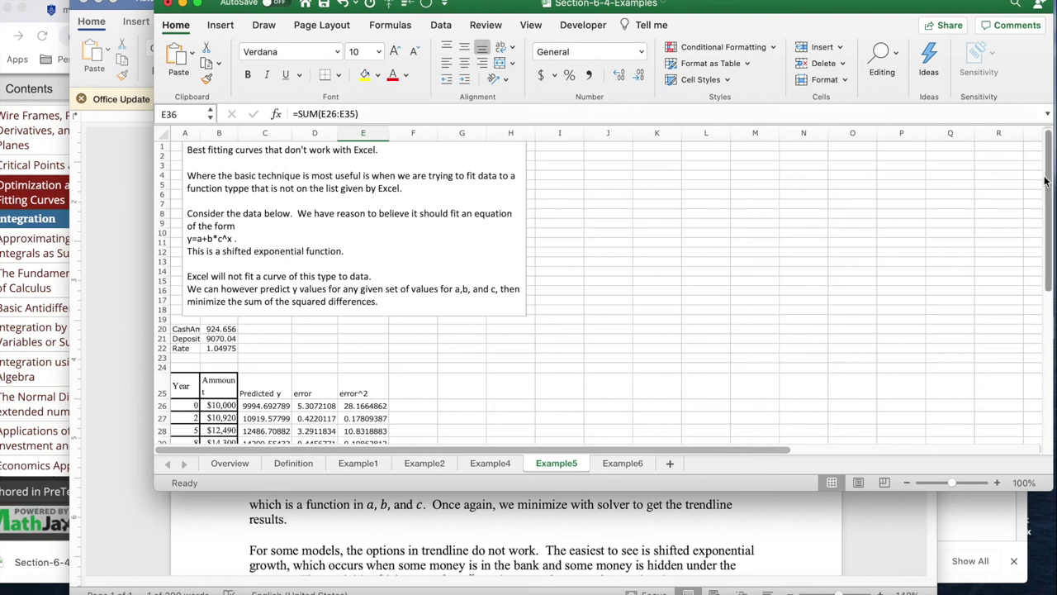
left_click_drag(1047, 180, 1029, 260)
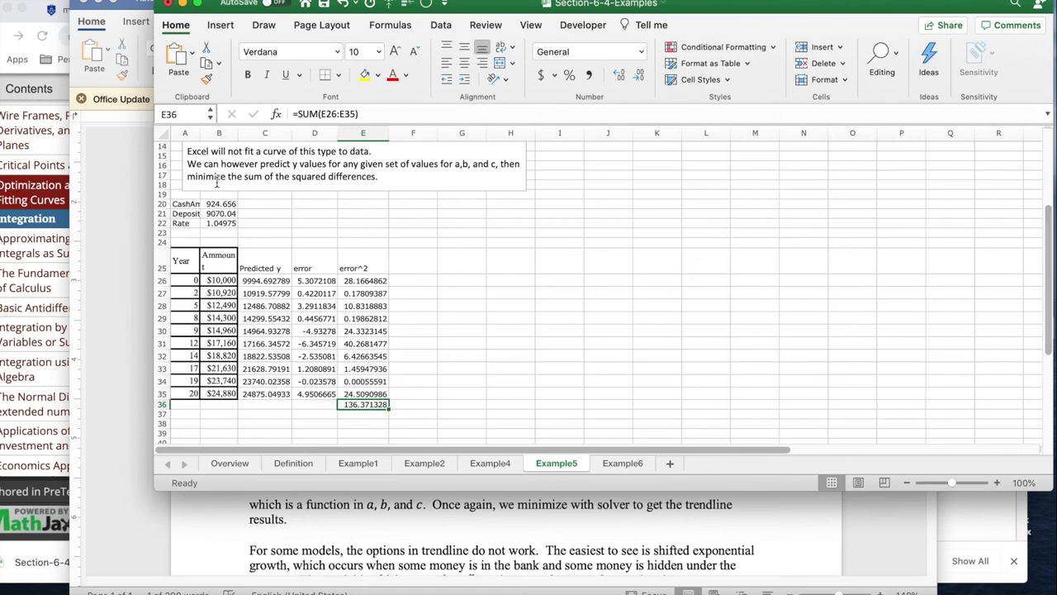
left_click_drag(200, 132, 228, 130)
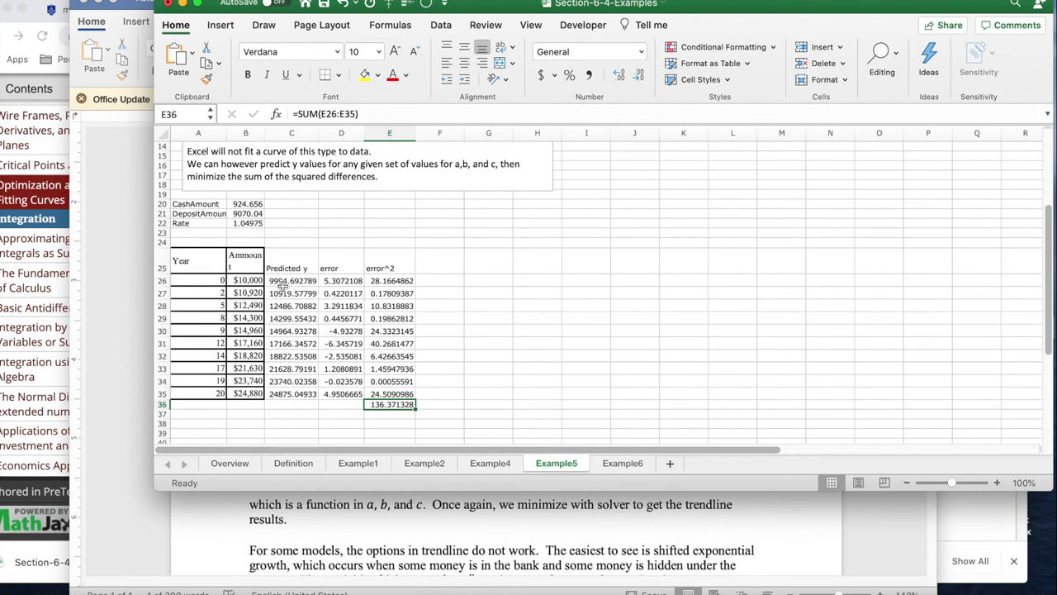
Inspect the Year 0 row's amount in B26 and its predicted y, error and error^2 formulas in C26, D26 and E26.
left_click(292, 281)
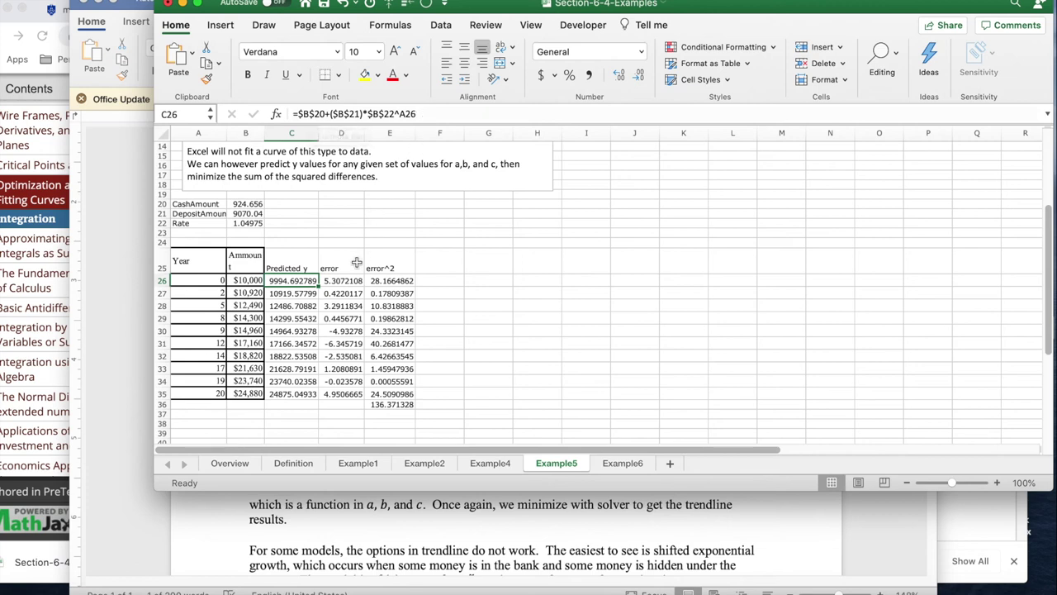
left_click(238, 281)
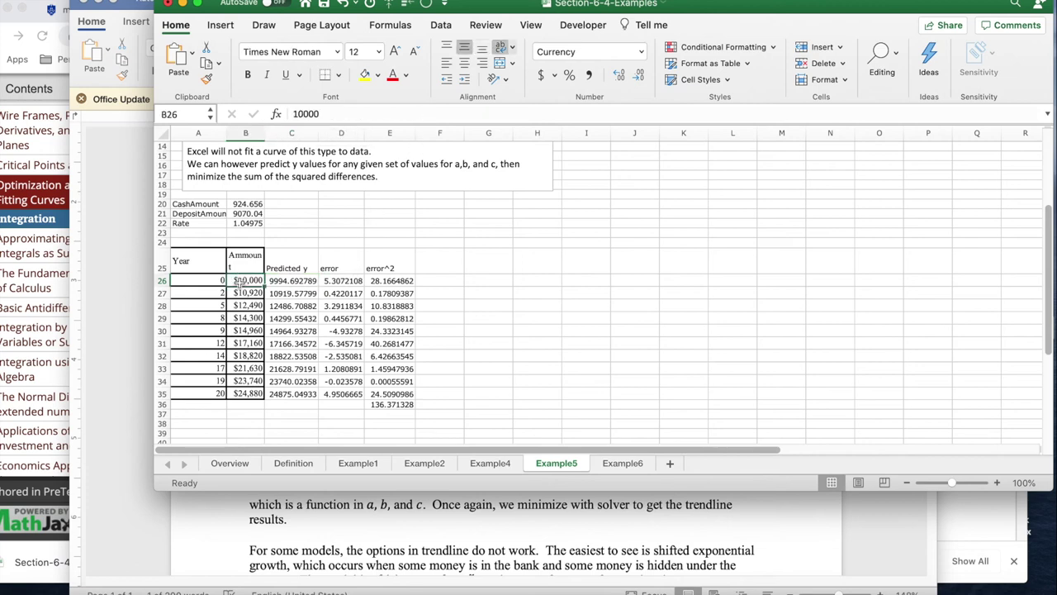
left_click(346, 280)
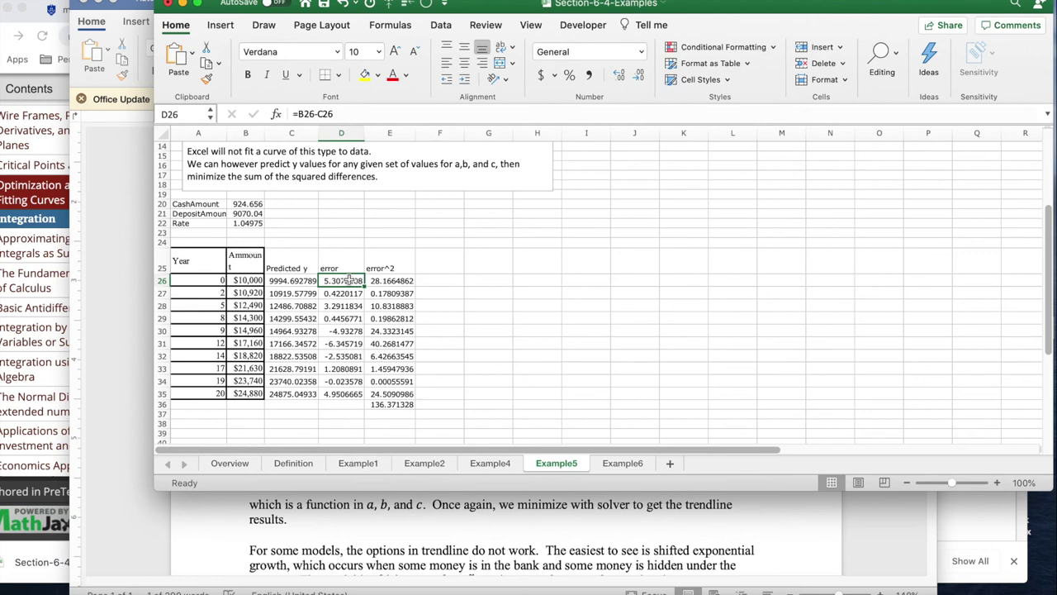
left_click(397, 280)
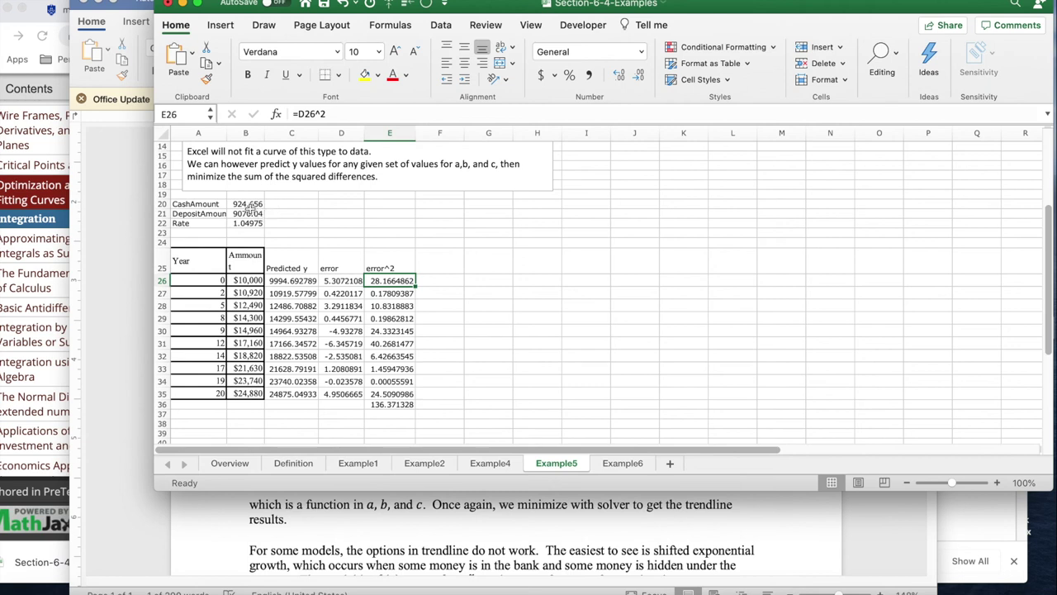
Set the CashAmount parameter in B20 to 2000.
left_click(245, 204)
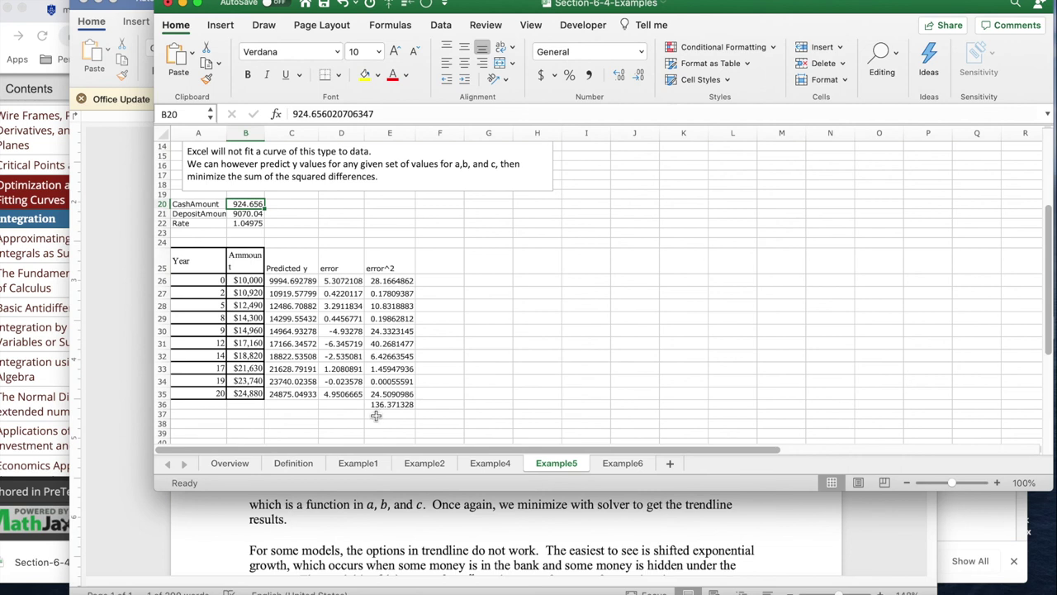
type("200")
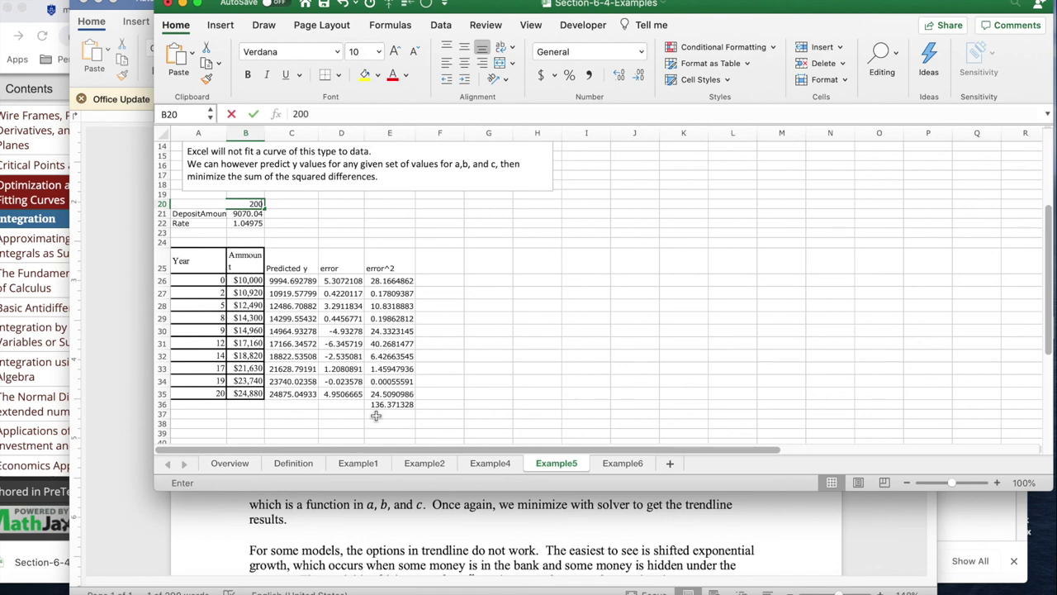
type("0")
key("Return")
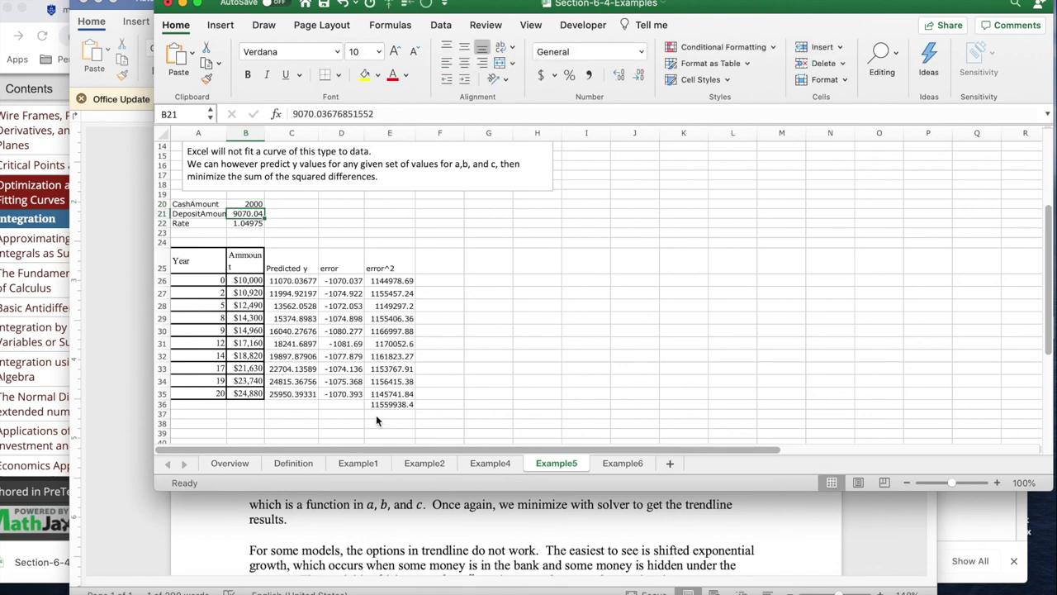
Set the DepositAmount parameter in B21 to 8000 and the Rate in B22 to 1.03 as starting guesses.
type("8000")
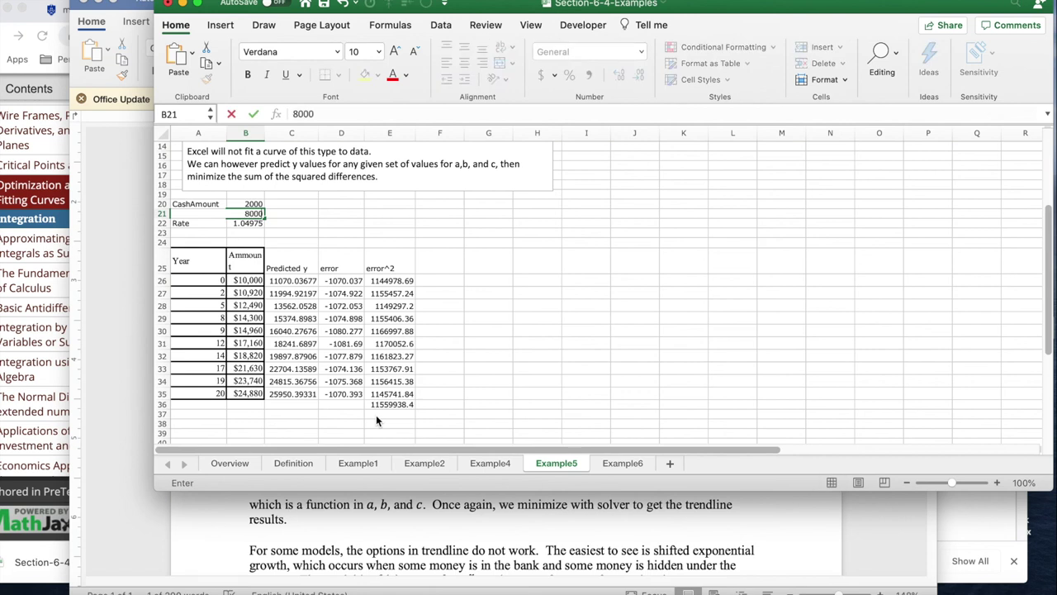
key("Return")
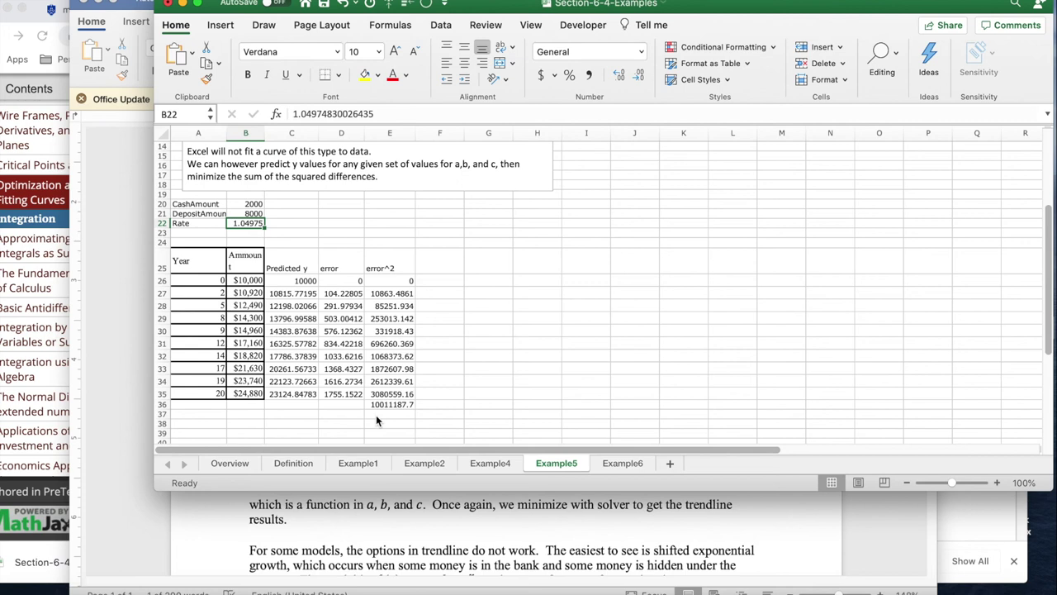
type("1.03")
key("Return")
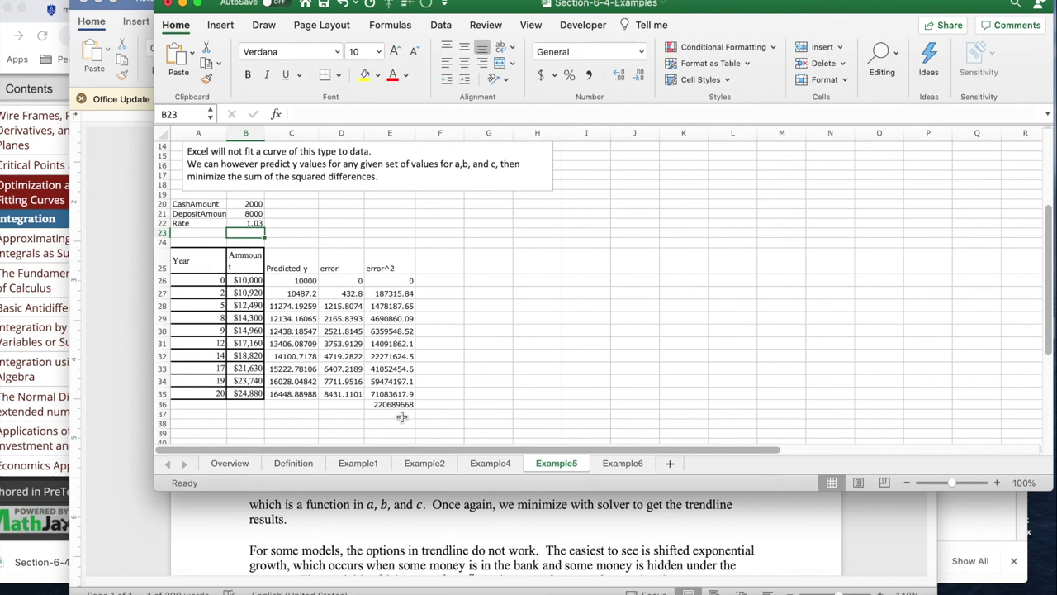
Minimize the squared-error sum in E36 with Solver by changing B20:B22 using GRG Nonlinear, and run the same solve a second time.
left_click(403, 405)
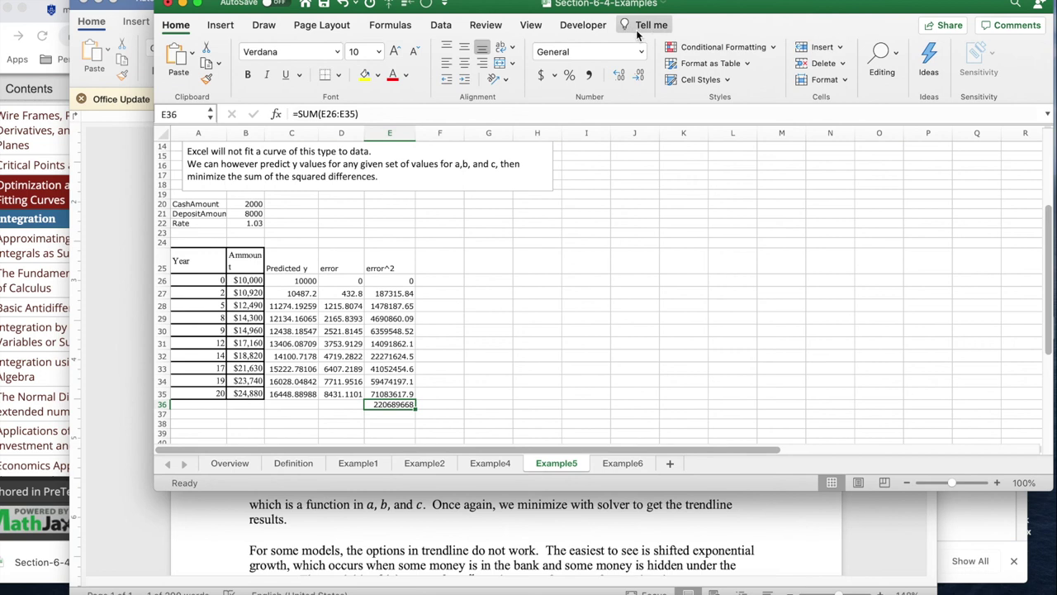
left_click(442, 28)
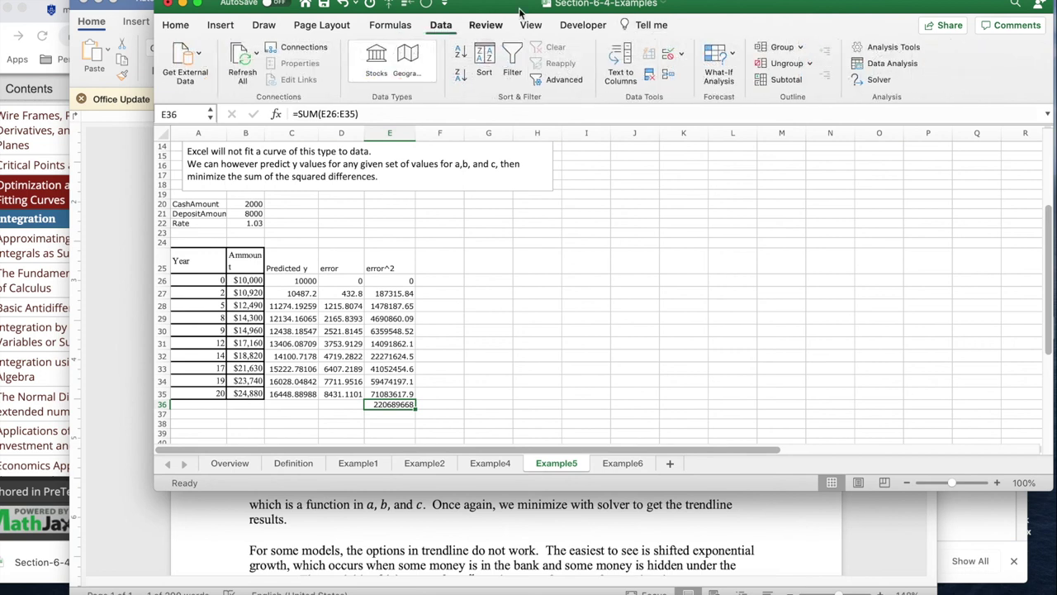
left_click(882, 80)
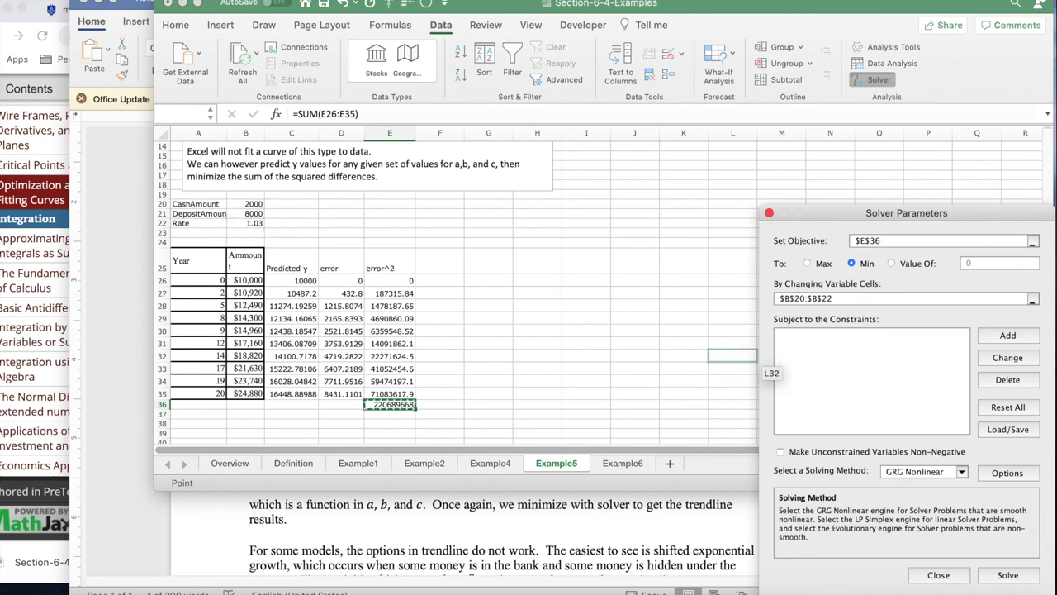
left_click(1007, 576)
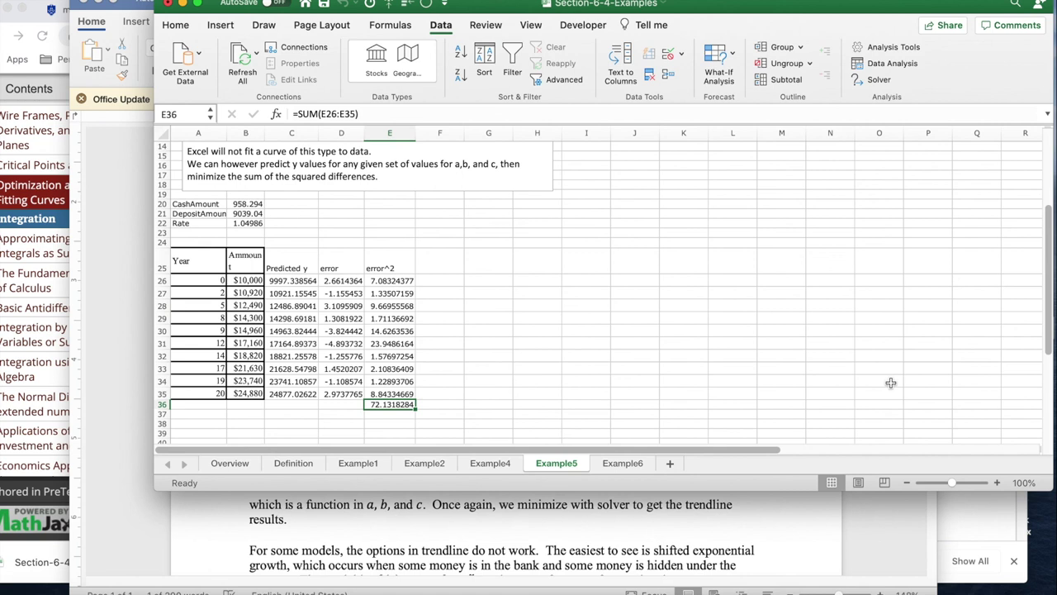
left_click(874, 80)
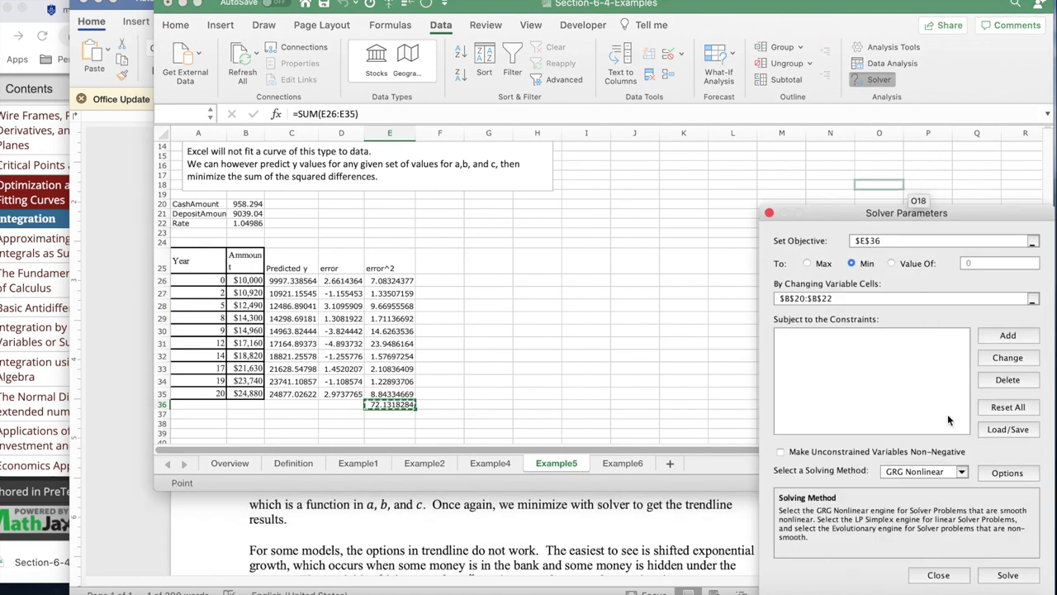
left_click(1008, 575)
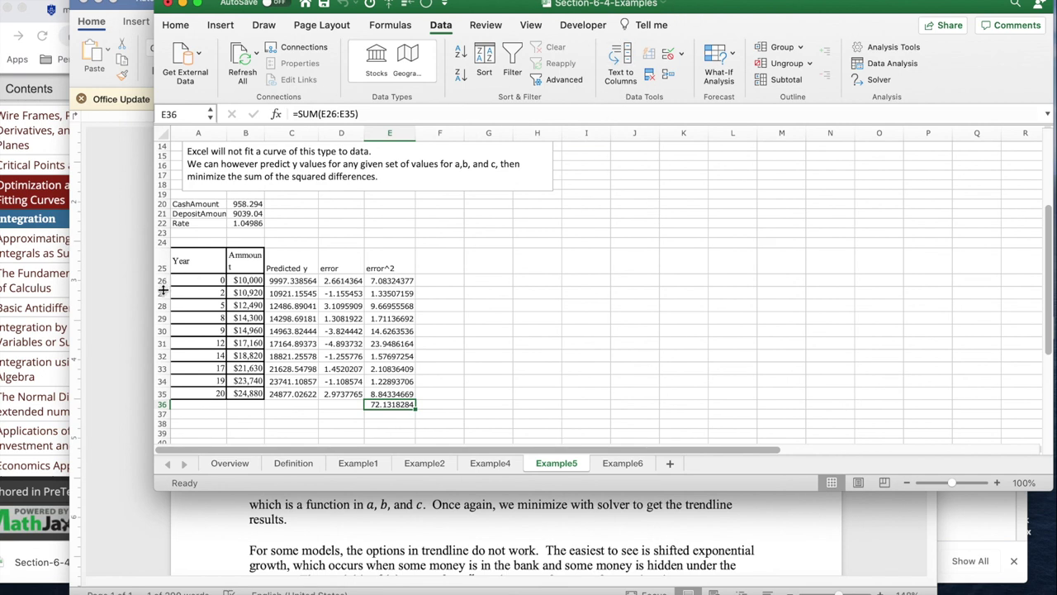
Switch to the Word prep notes and return to the start of Section 4, Optimization and Best Fit Curves.
left_click(104, 357)
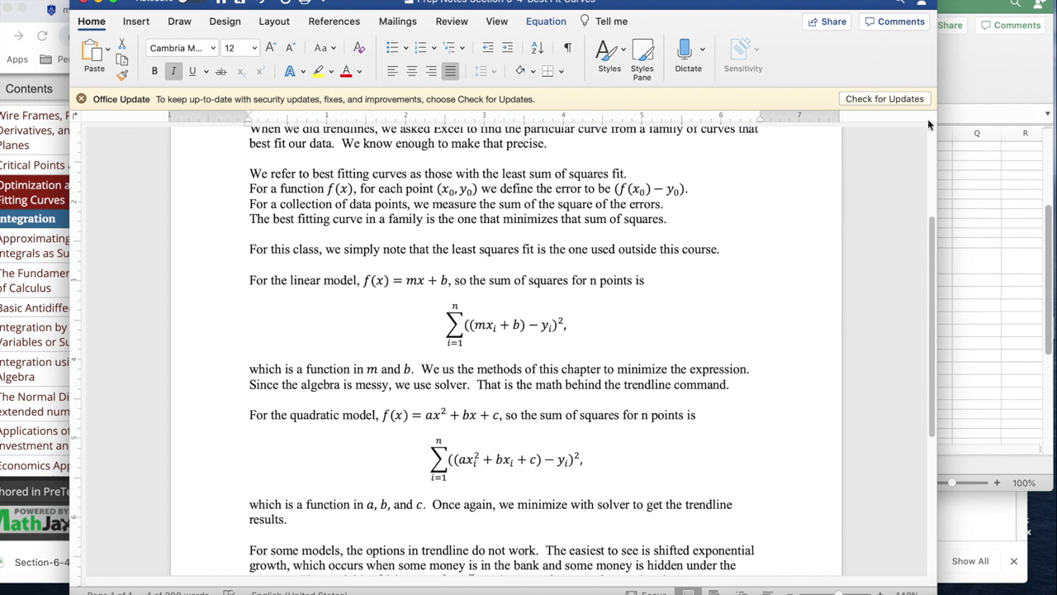
scroll(930, 124, "up", 5)
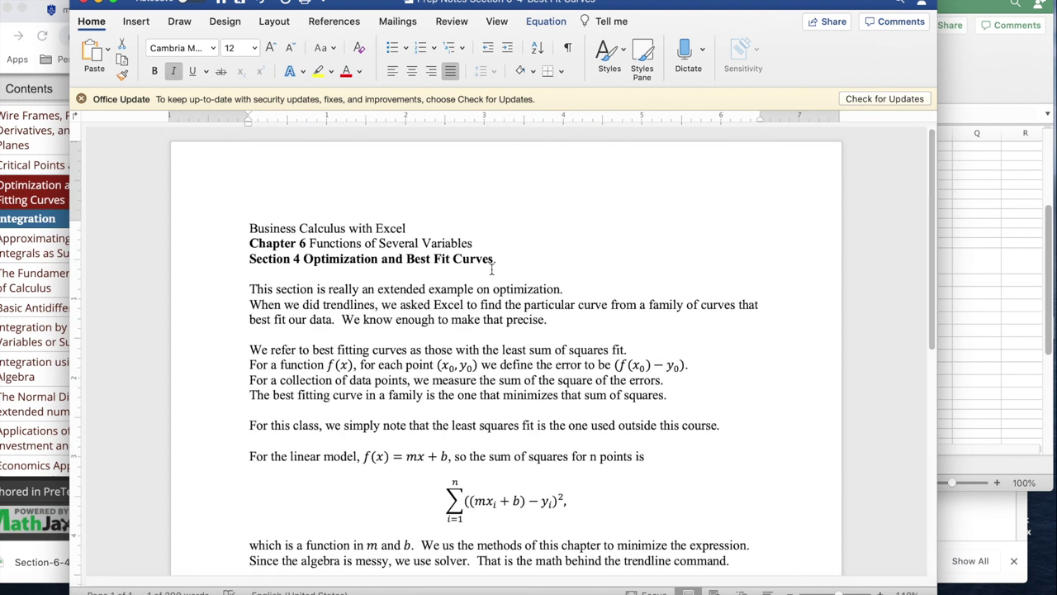